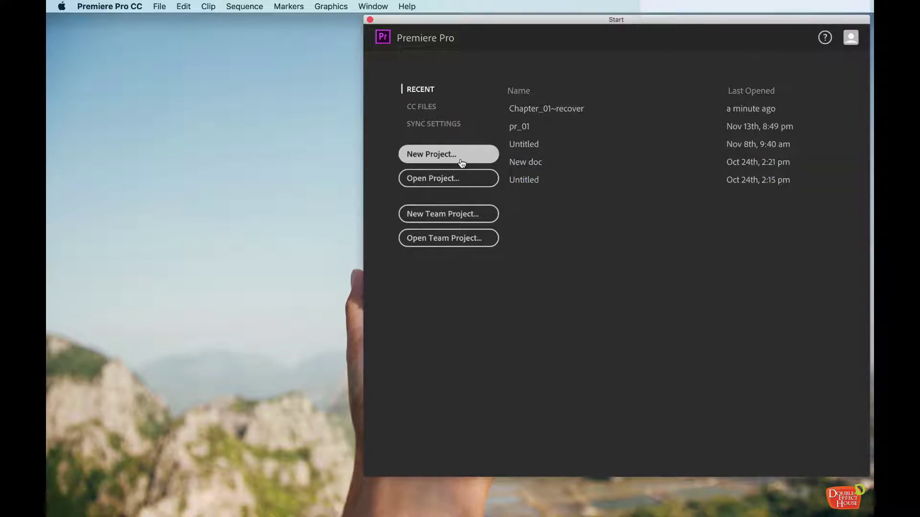
Step: Create a new project named Chapter_01, stored in the PR elements folder on the Desktop
click(462, 163)
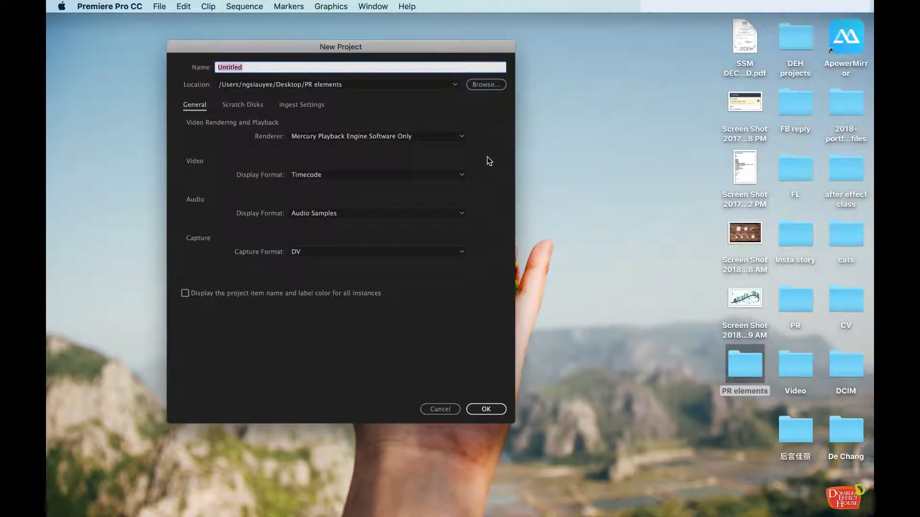
drag(341, 48, 444, 48)
text(Chapter_01)
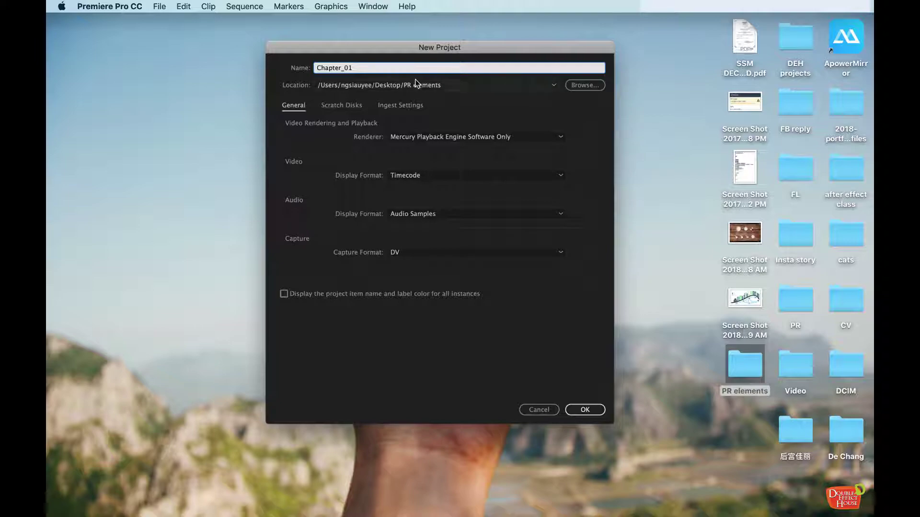
click(580, 86)
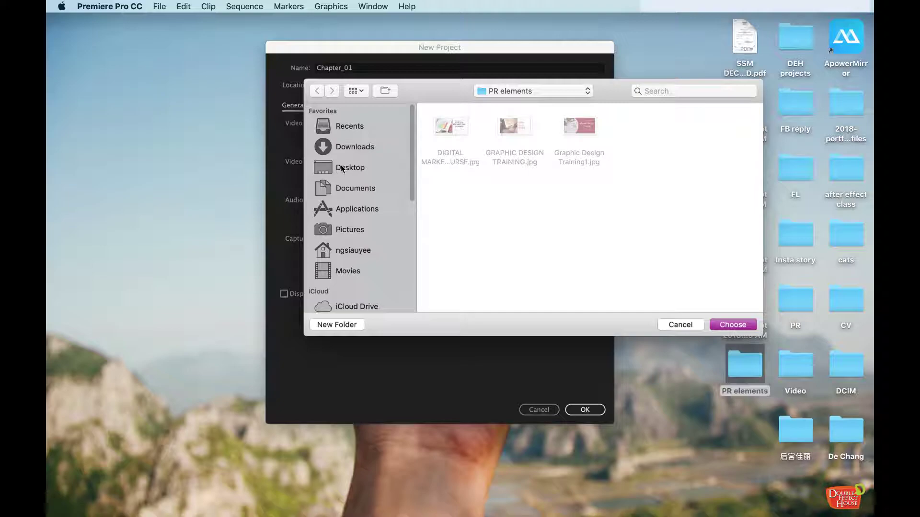
click(734, 324)
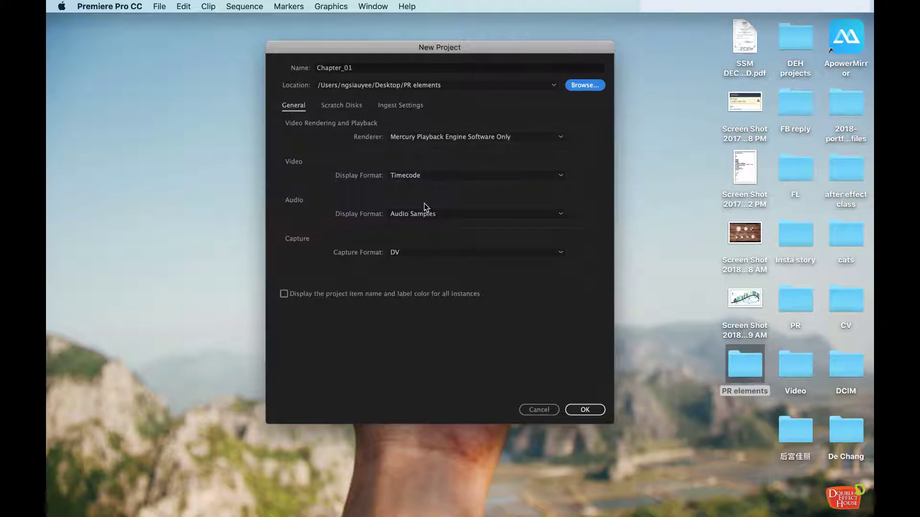
click(585, 409)
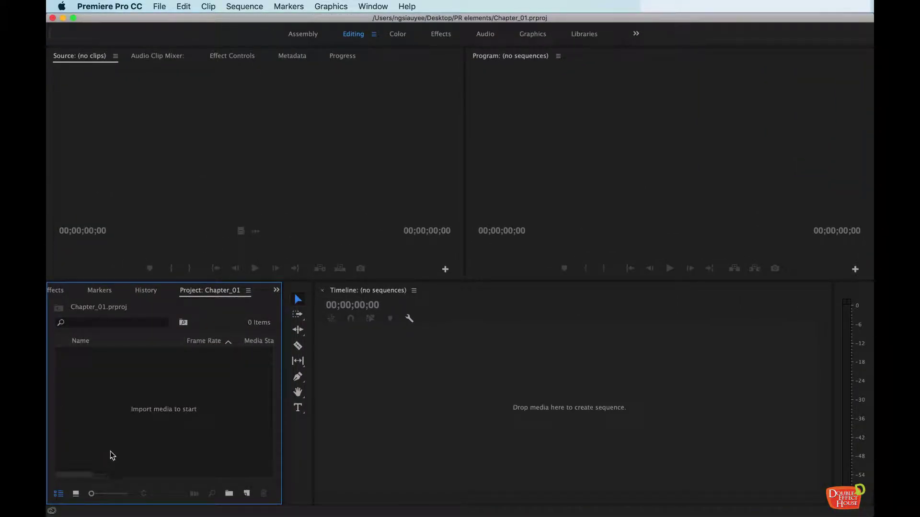
Step: Look over the Source, Program, Timeline and Project panels, as well as the Effects, Markers and History panels
click(244, 201)
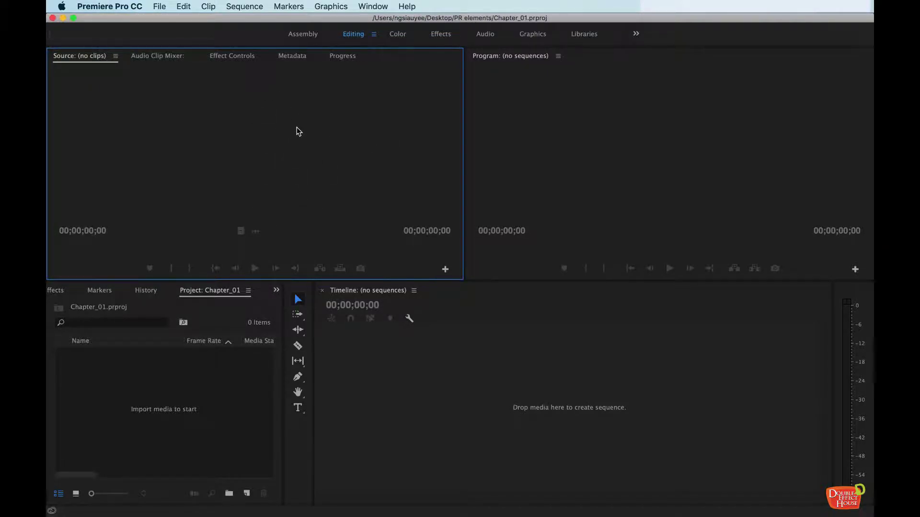
click(668, 136)
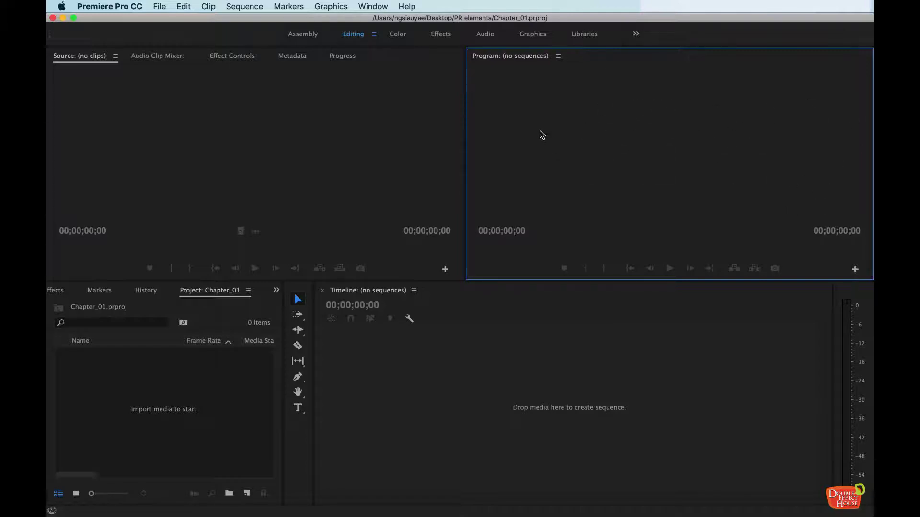
click(594, 382)
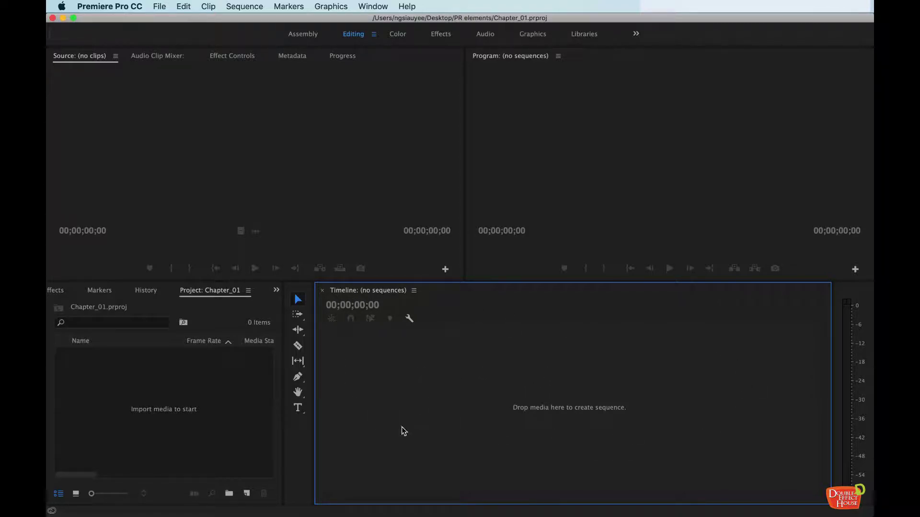
click(154, 383)
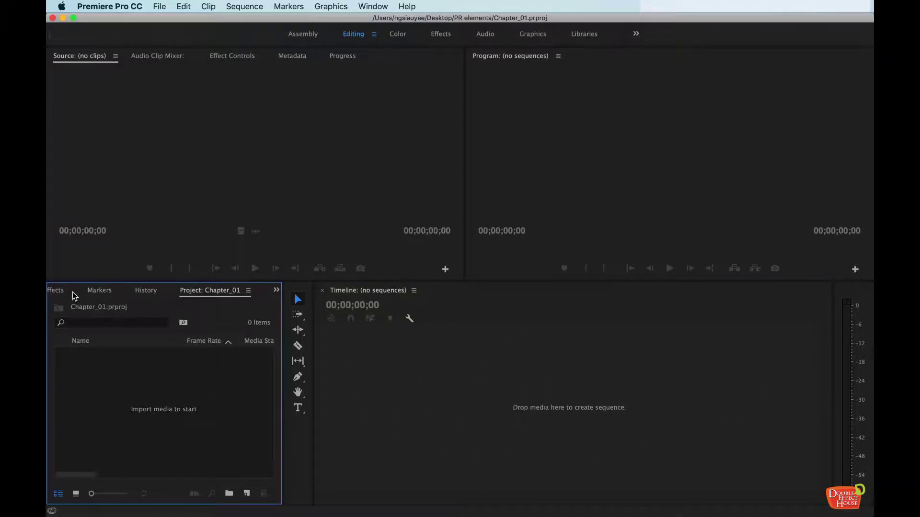
click(55, 292)
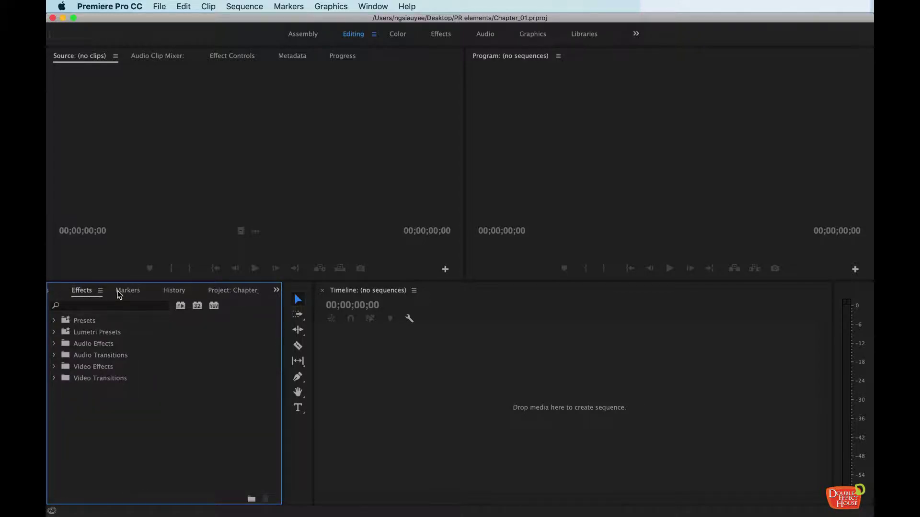
click(126, 290)
click(174, 290)
click(240, 294)
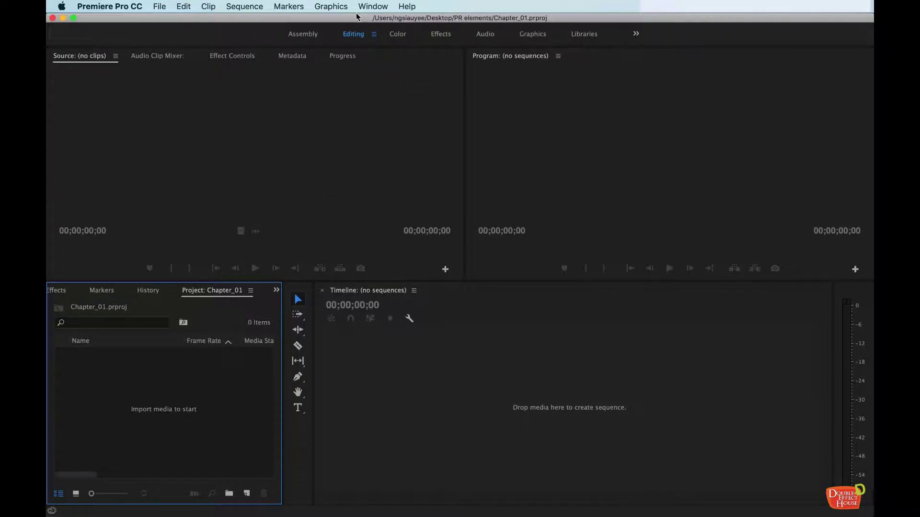
Step: Bring up the Project panel from the list of available panels and review which panels are enabled
click(370, 7)
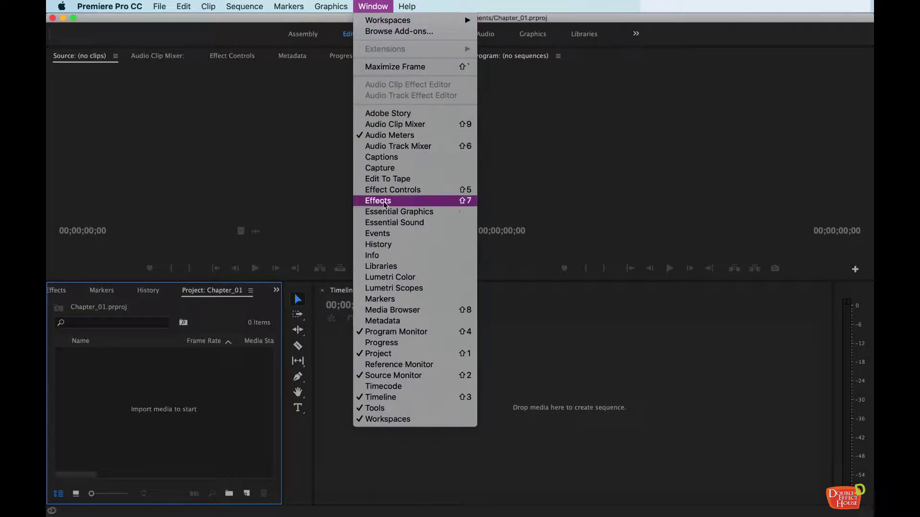
click(387, 355)
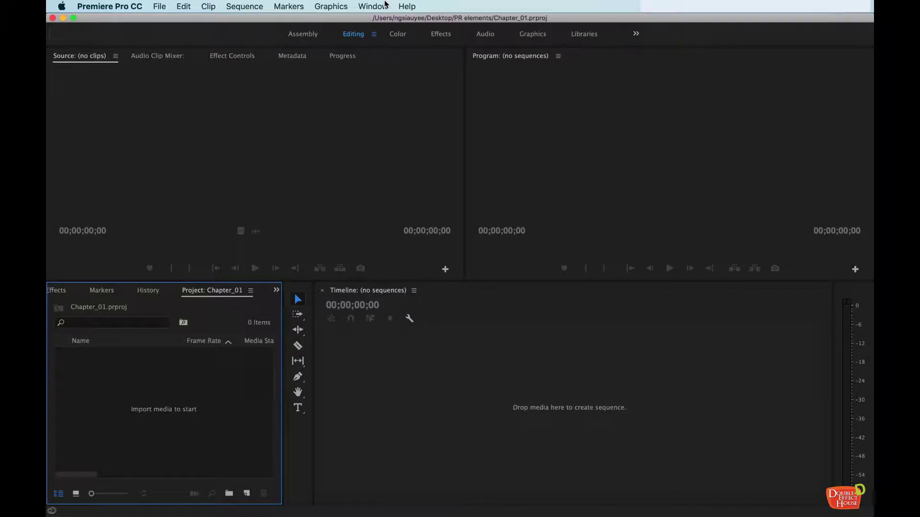
click(387, 6)
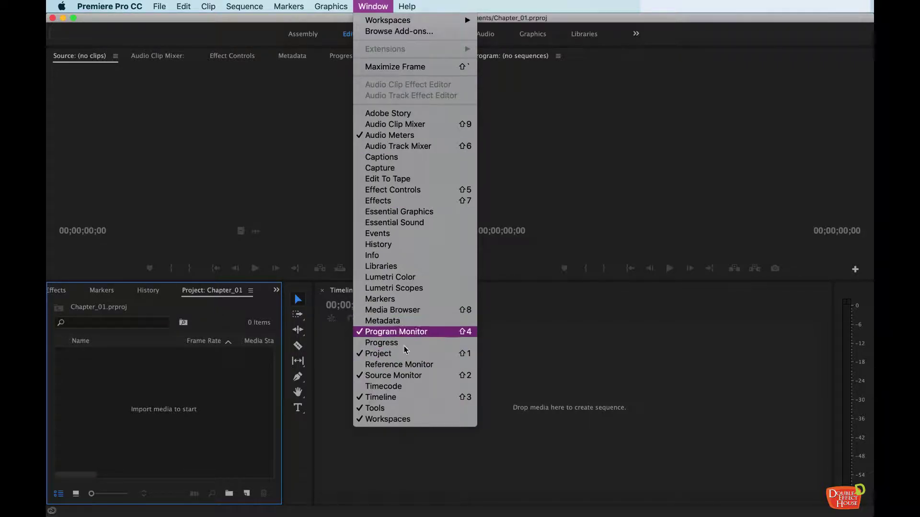
click(331, 360)
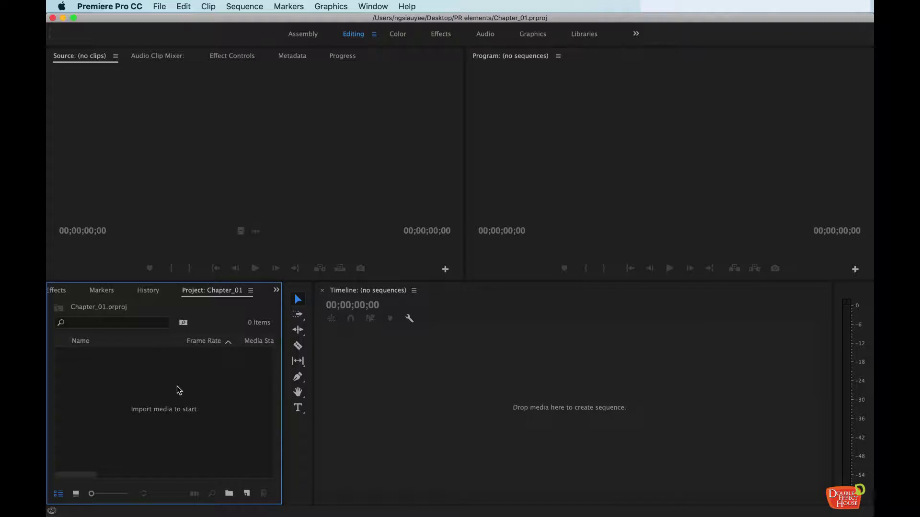
Step: Import the three JPG images from the PR elements folder into the project, leaving them deselected
double_click(192, 377)
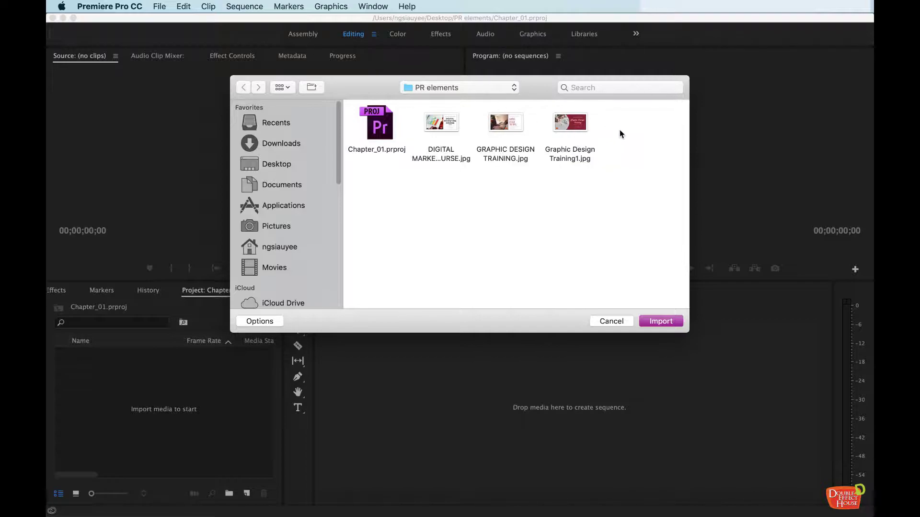
drag(620, 129, 439, 161)
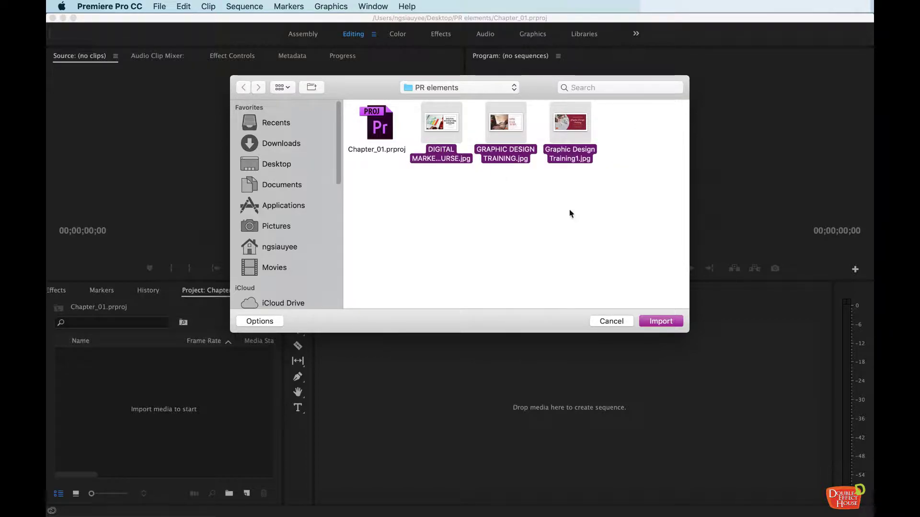
click(675, 321)
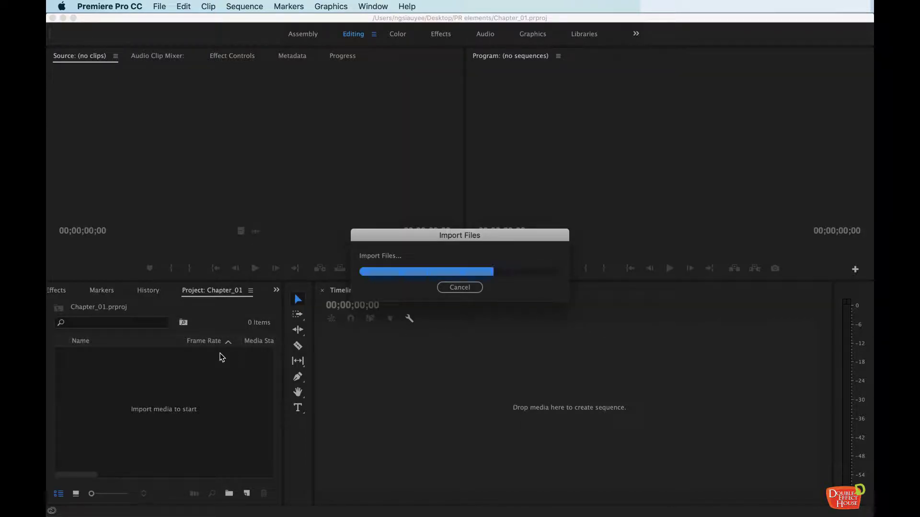
click(130, 415)
drag(128, 410, 122, 357)
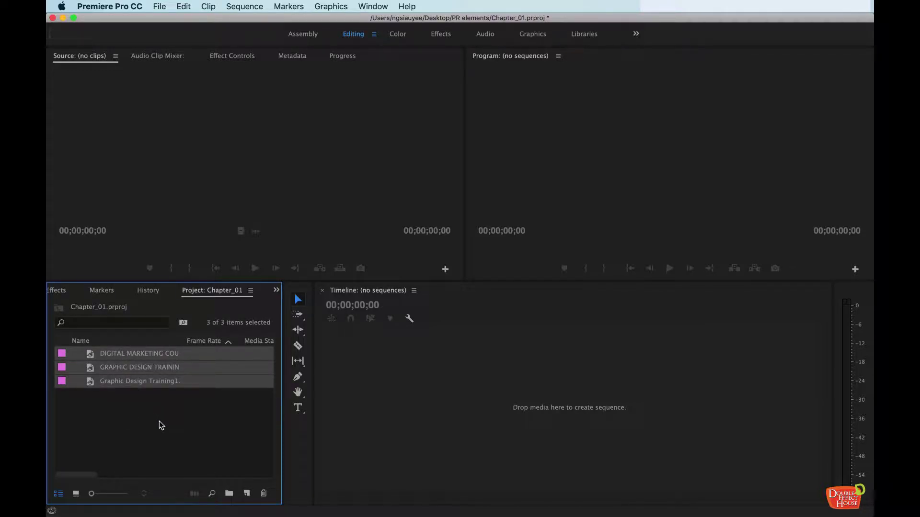
click(137, 426)
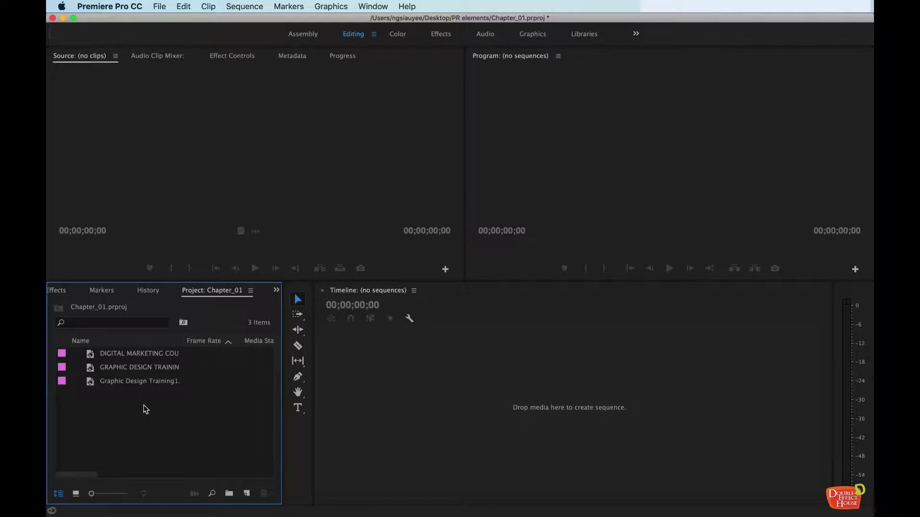
Step: Create a new bin named Images in the project
right_click(139, 411)
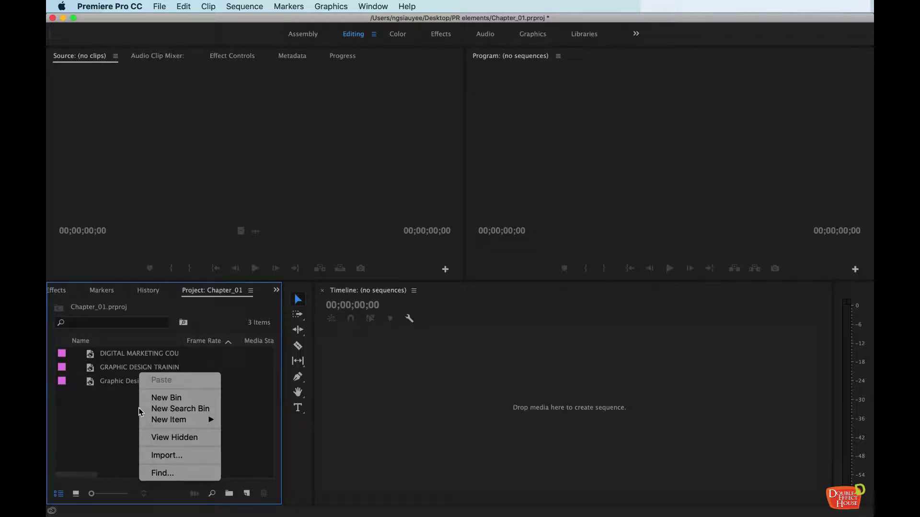
click(166, 398)
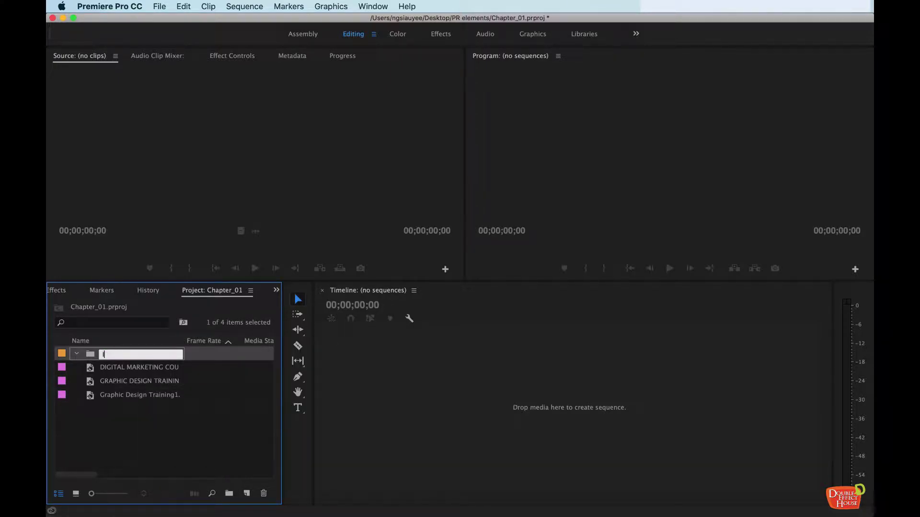
key(Return)
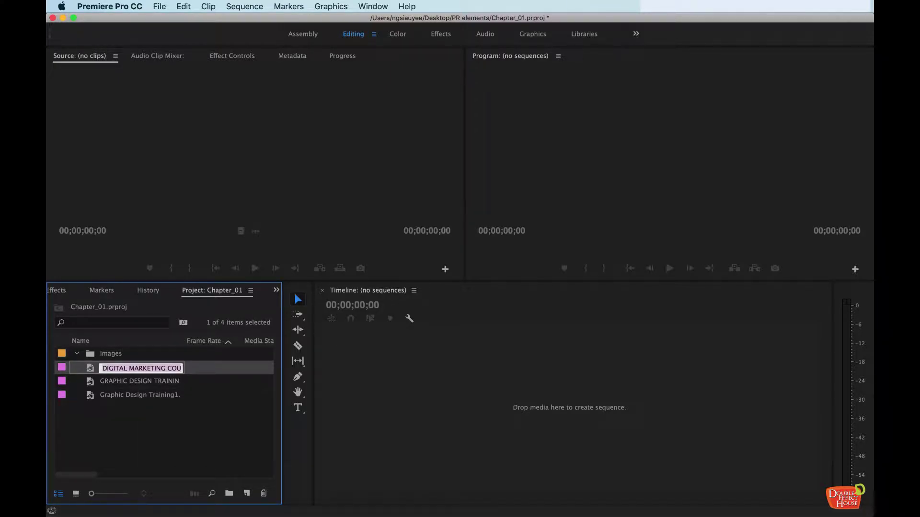
click(208, 401)
Step: Move the three imported images into the Images bin and collapse it
drag(151, 417, 117, 353)
click(77, 353)
click(76, 353)
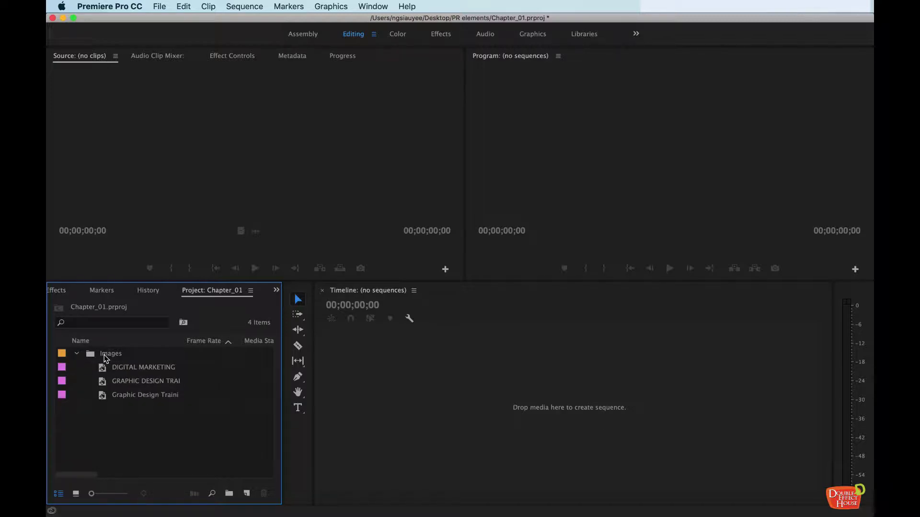
click(76, 354)
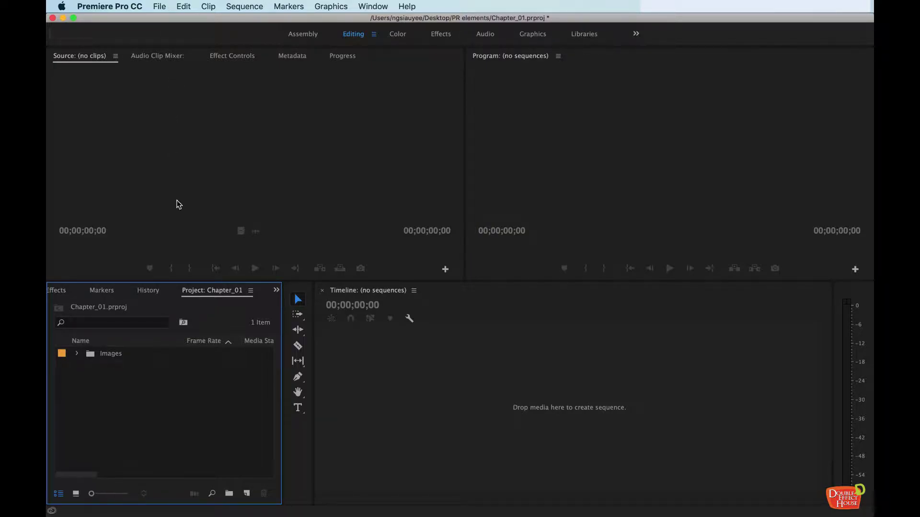
Step: Start a new sequence and browse the available sequence presets through the HDV group
click(160, 6)
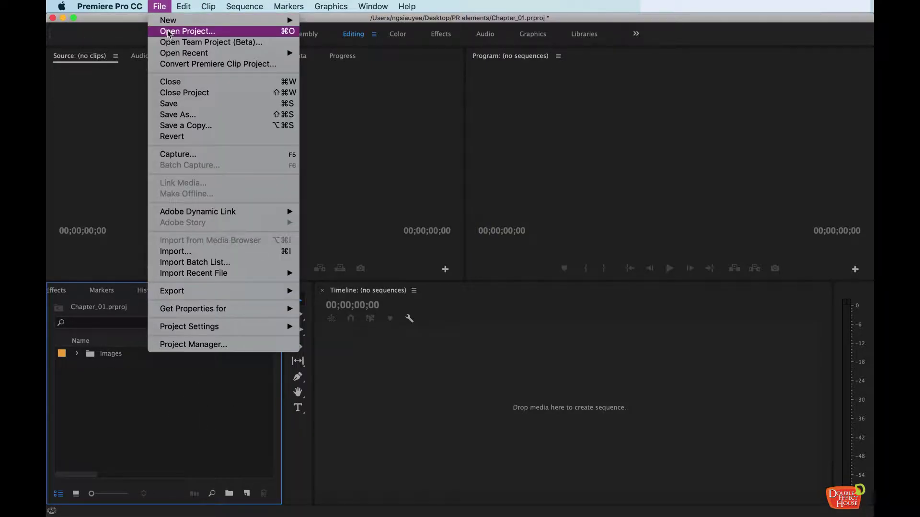
mouse_move(172, 20)
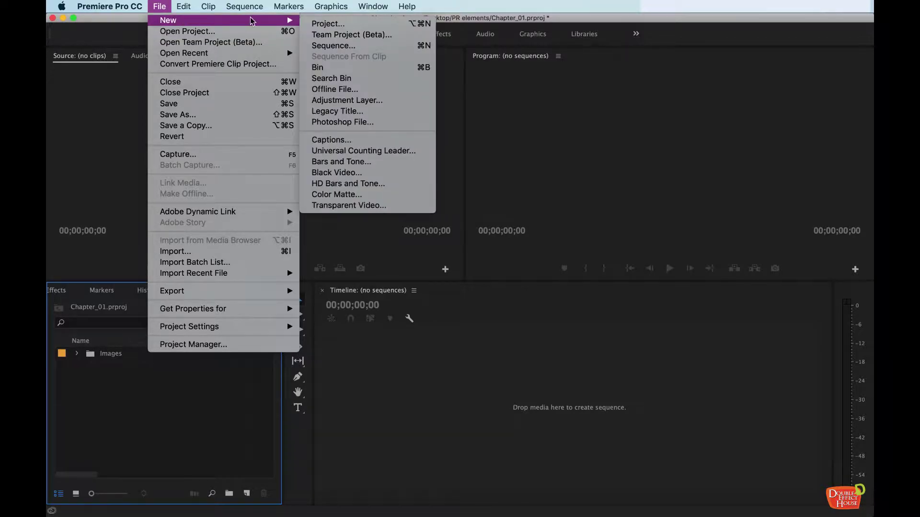
click(369, 46)
drag(541, 69, 562, 44)
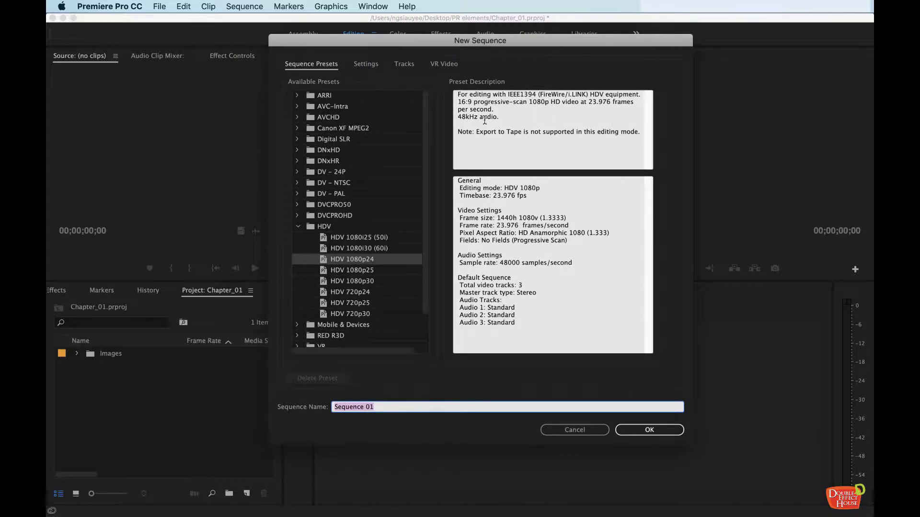
drag(496, 41, 485, 42)
mouse_move(417, 100)
mouse_down()
mouse_move(416, 155)
mouse_move(414, 91)
mouse_move(416, 139)
mouse_move(416, 101)
mouse_up()
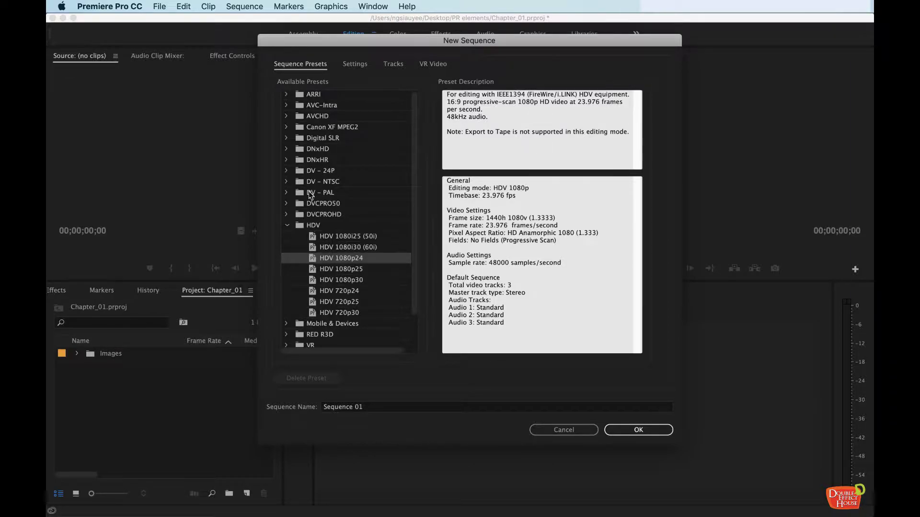
drag(417, 116, 418, 143)
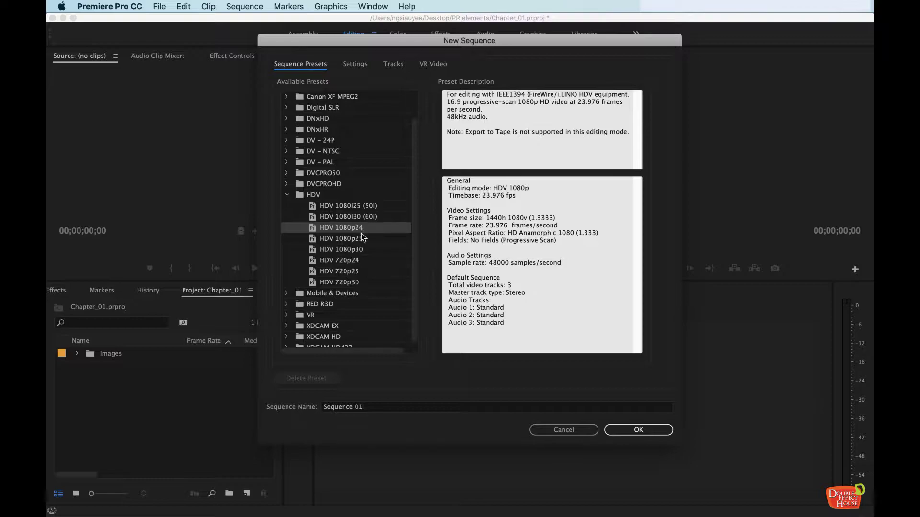
Step: Compare the frame rates of the HDV 1080p and 1080i sequence presets
key(Down)
key(Down)
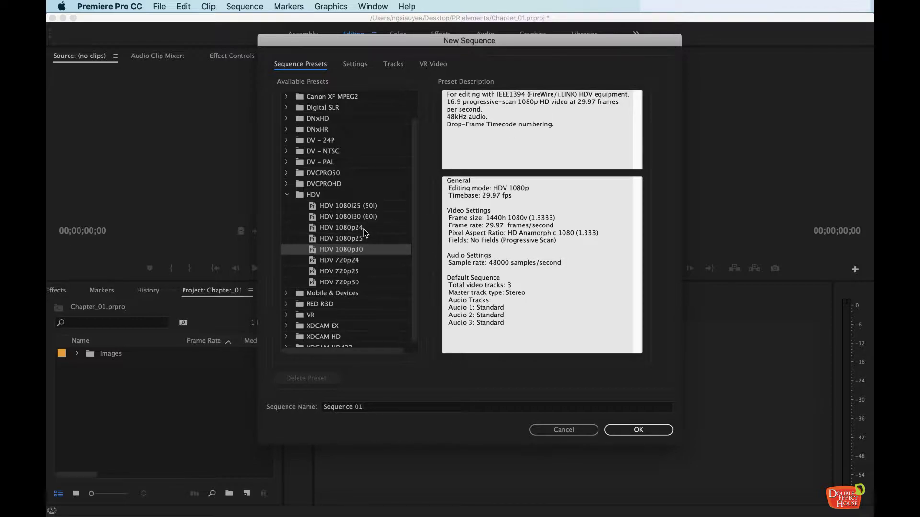
click(364, 229)
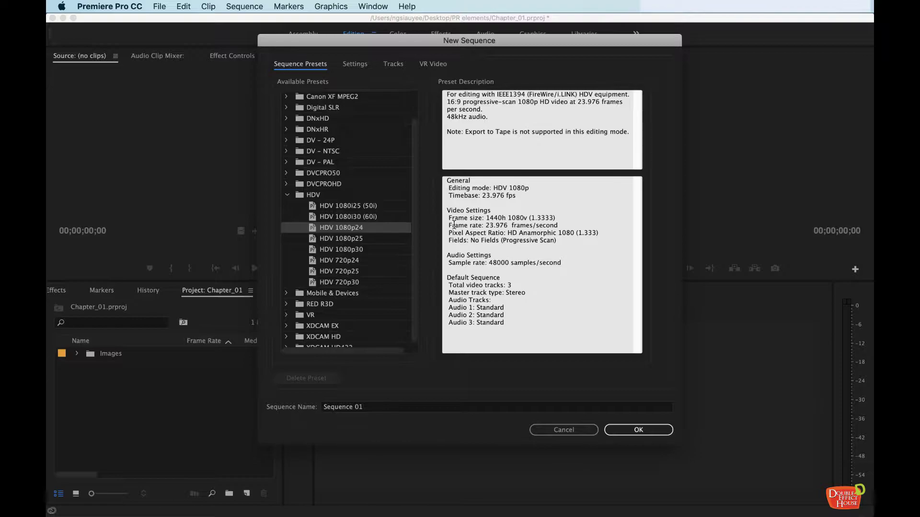
drag(447, 226, 575, 225)
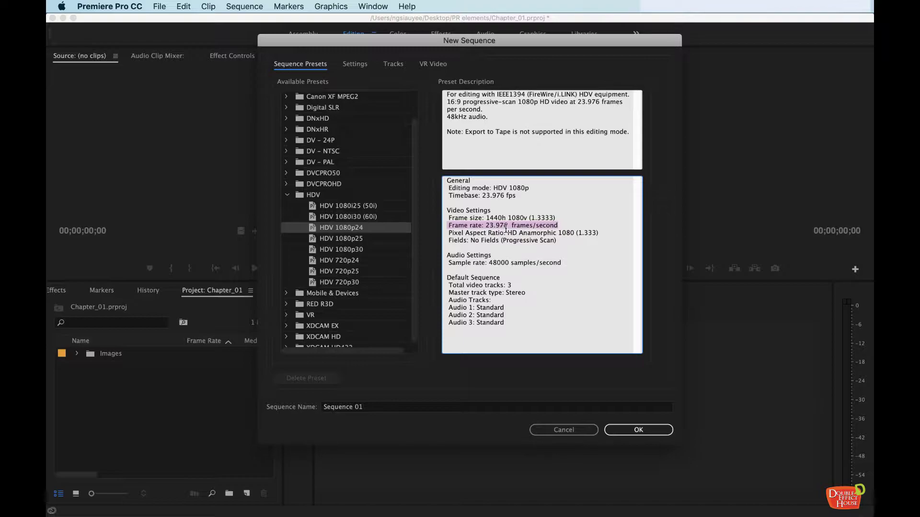
click(566, 227)
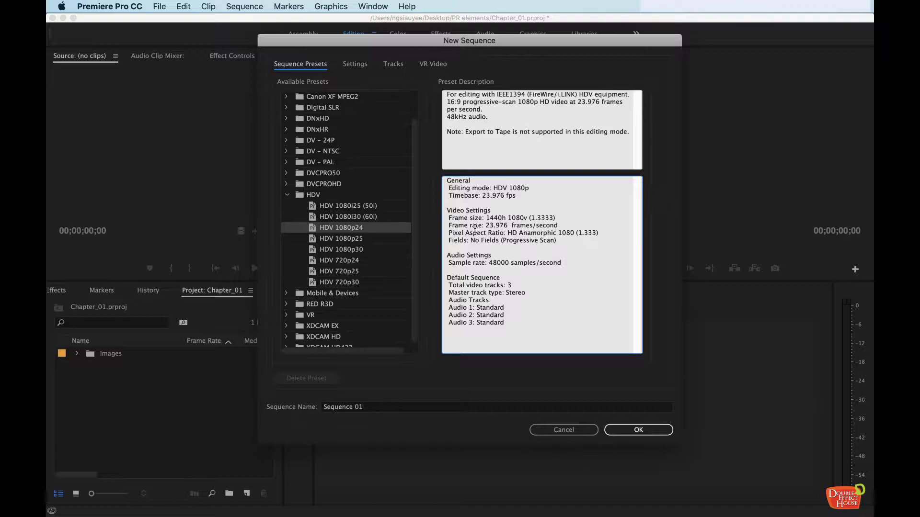
click(378, 217)
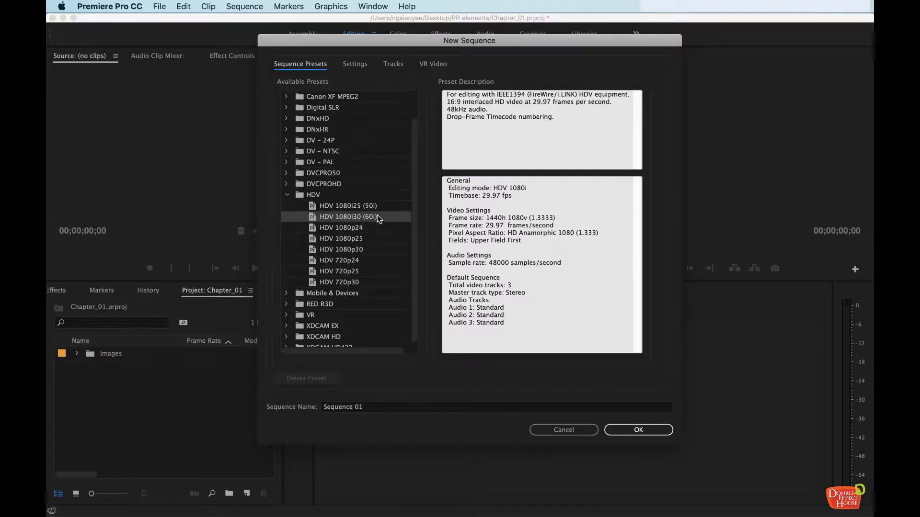
click(378, 206)
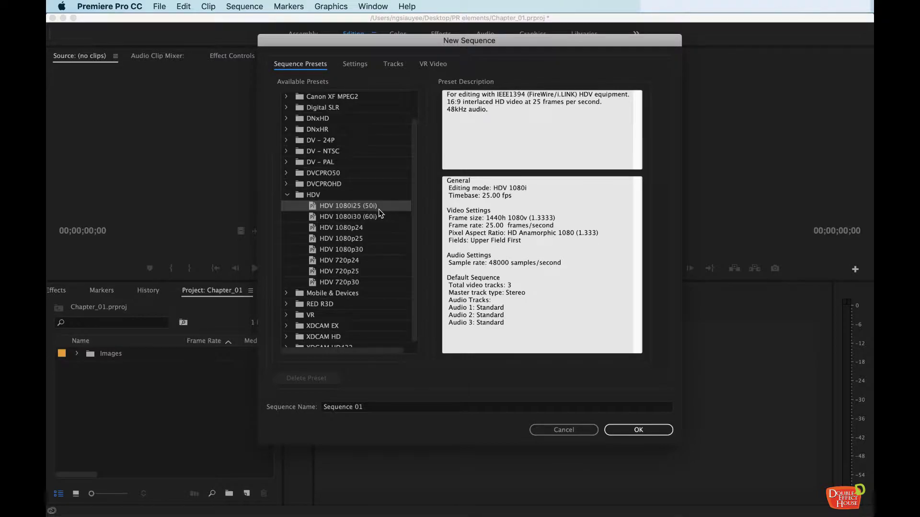
click(379, 220)
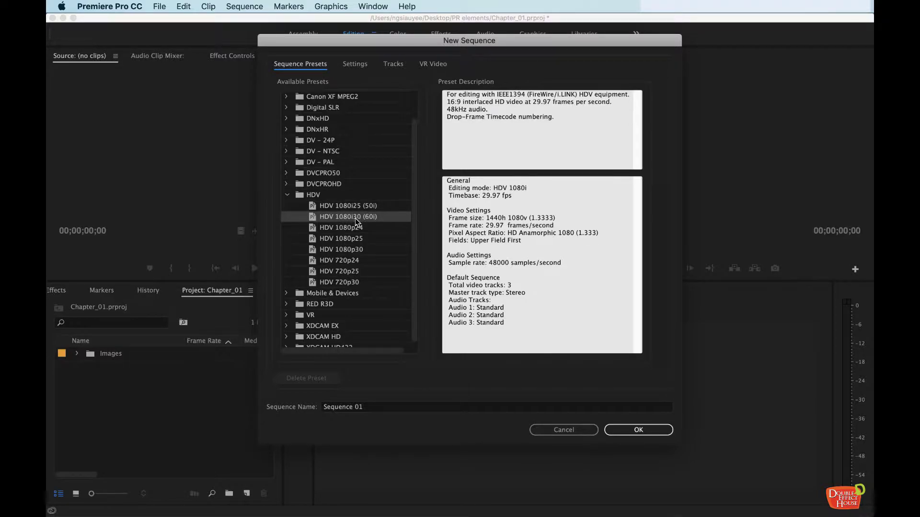
click(371, 228)
click(376, 221)
drag(486, 226, 563, 225)
Step: Create the sequence with the HDV 1080p24 preset
click(386, 238)
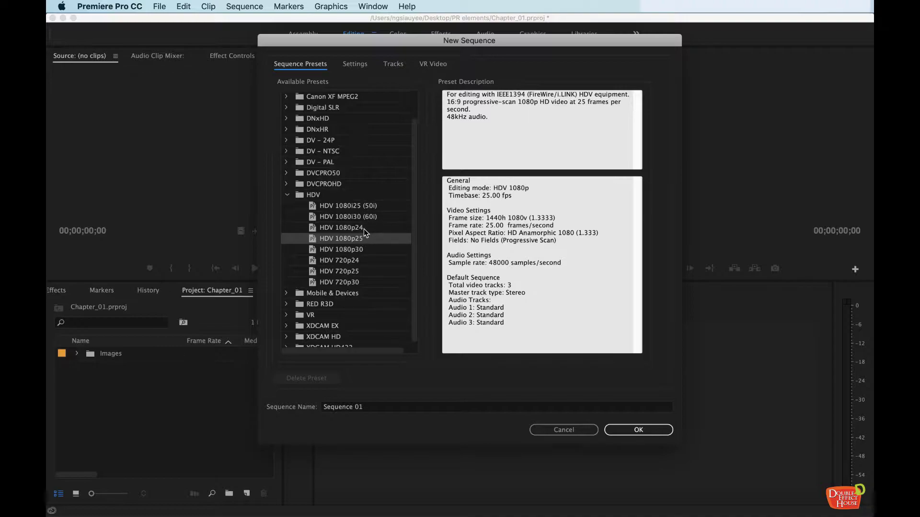
click(364, 229)
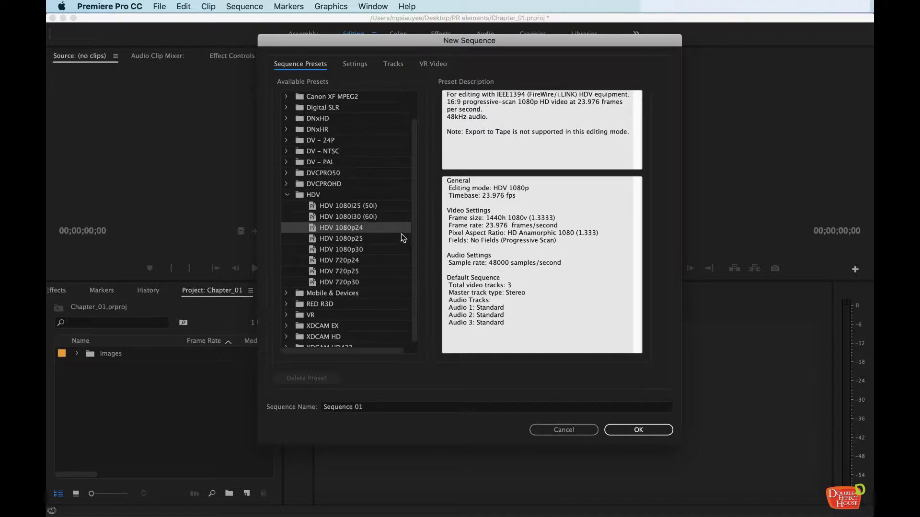
click(649, 431)
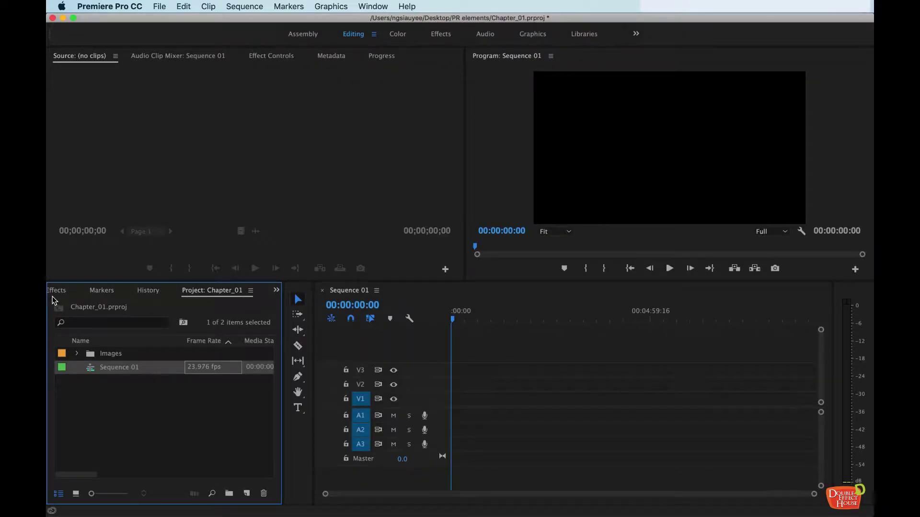
Step: Rename the new sequence in the project as Video A
click(127, 372)
click(147, 369)
drag(143, 370, 76, 362)
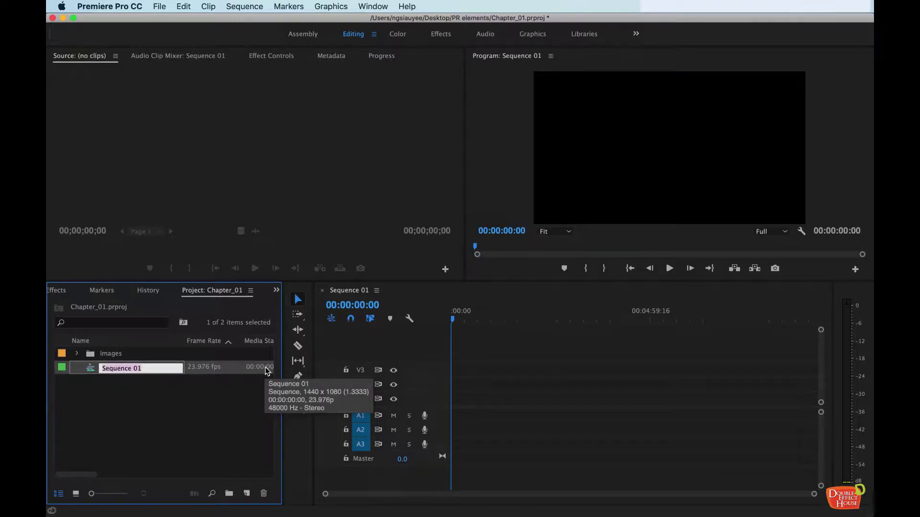
text(Video A)
click(233, 383)
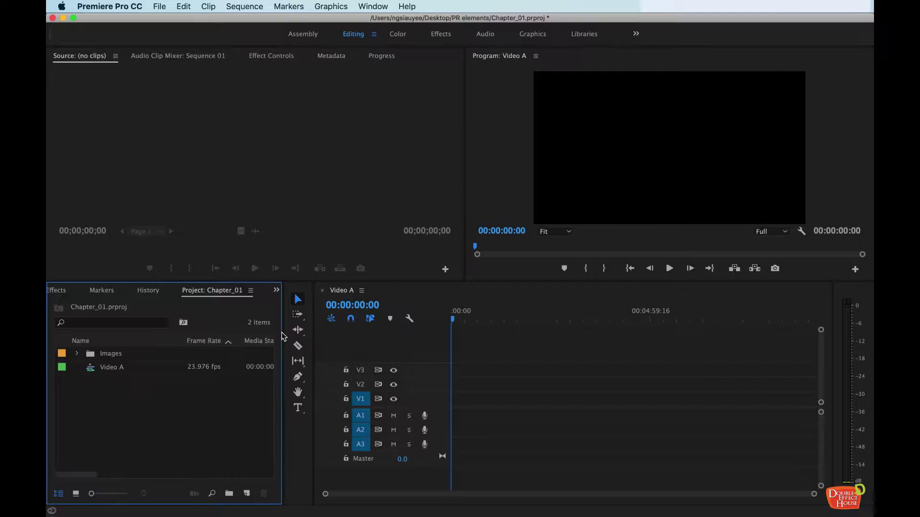
Step: Widen the Project panel and check the frame rate and media start of Video A
drag(283, 336, 360, 340)
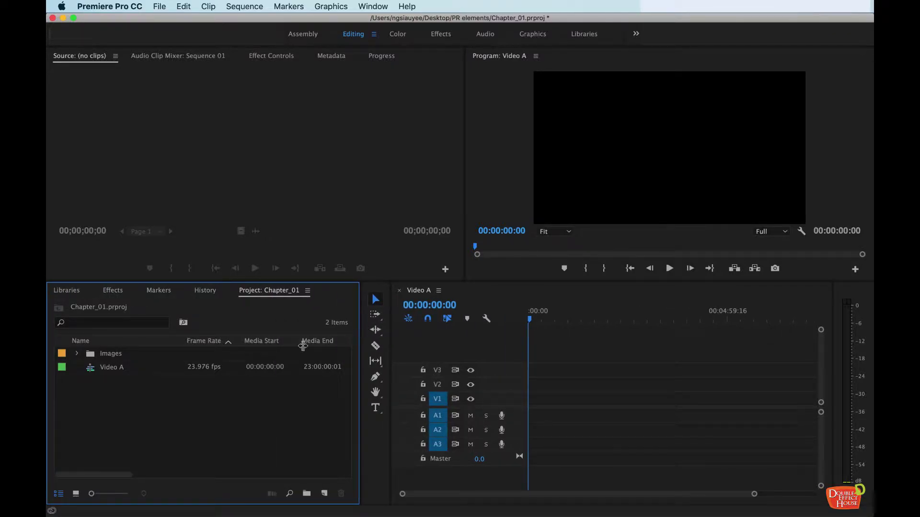
click(206, 368)
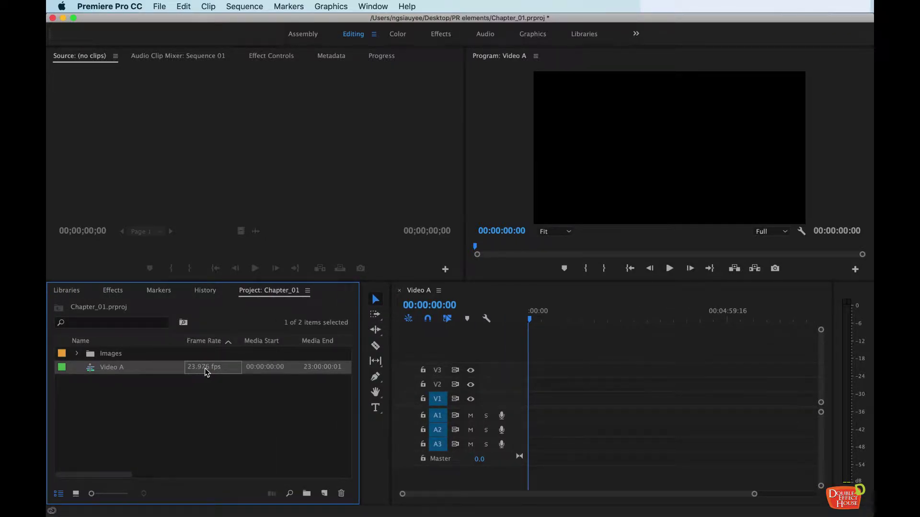
click(274, 372)
Step: Narrow the Project panel and enlarge the timeline and Program monitor, with the Video A sequence open
drag(361, 332, 246, 331)
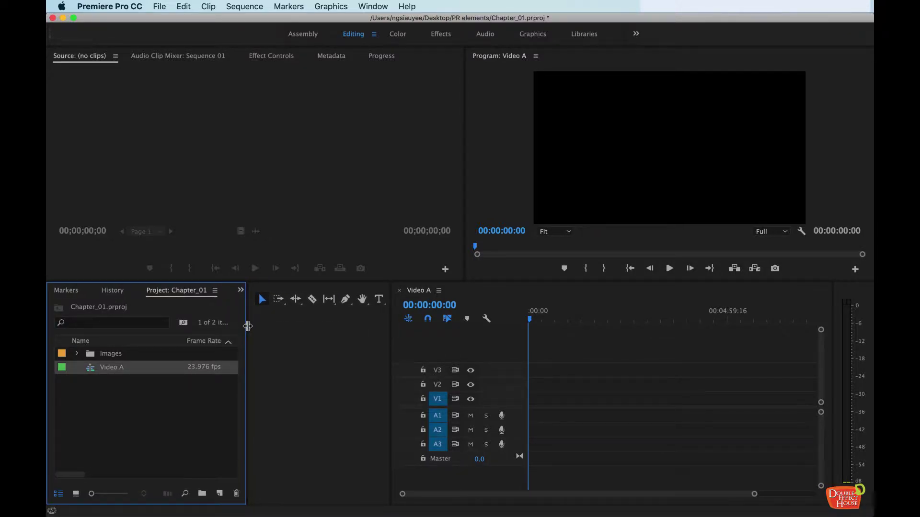
drag(390, 320, 262, 321)
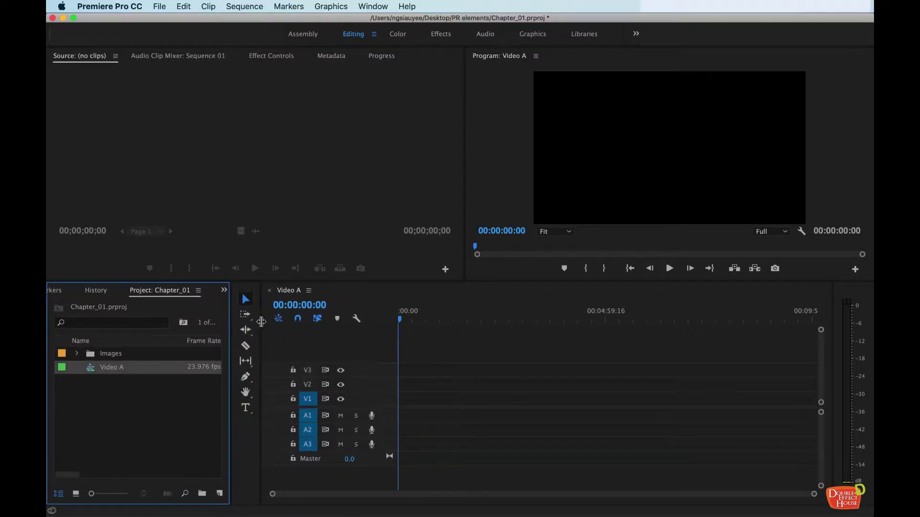
double_click(91, 372)
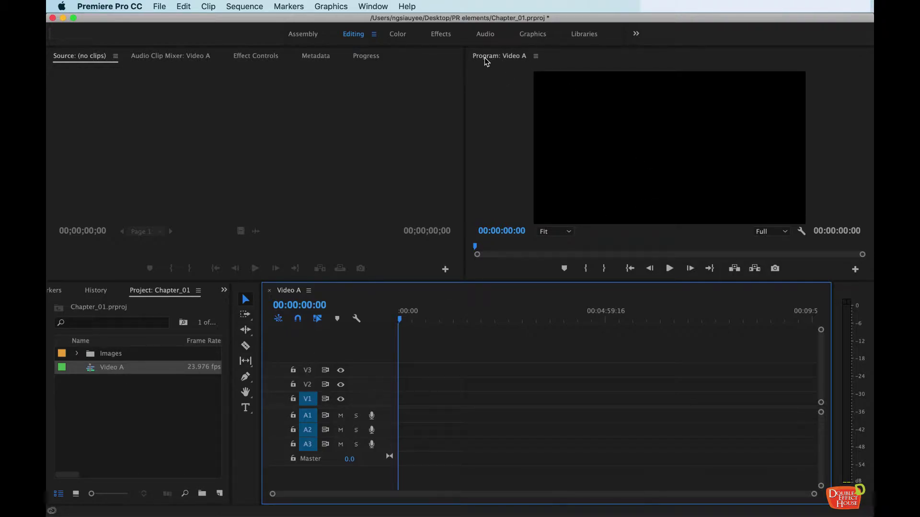
drag(468, 79, 319, 67)
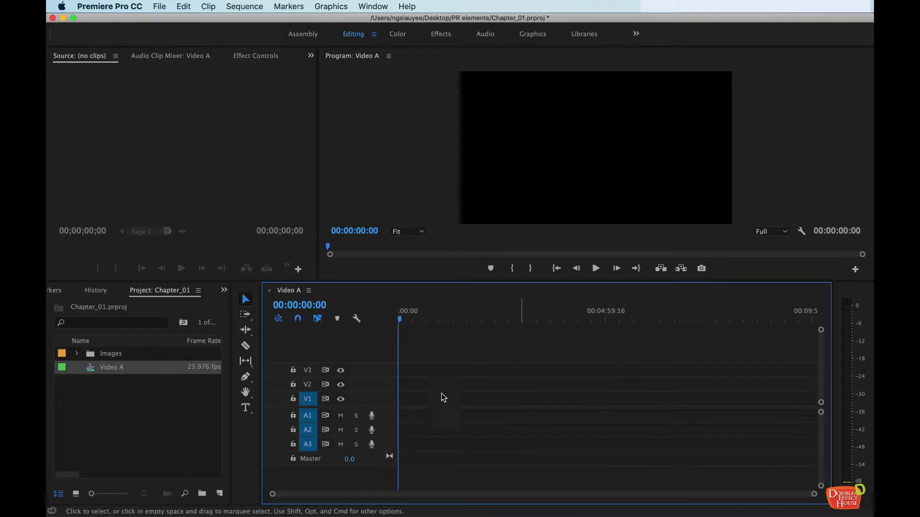
Step: Place the DIGITAL MARKETING image at the start of track V1 and trim its end to 00:00:04:23
click(76, 354)
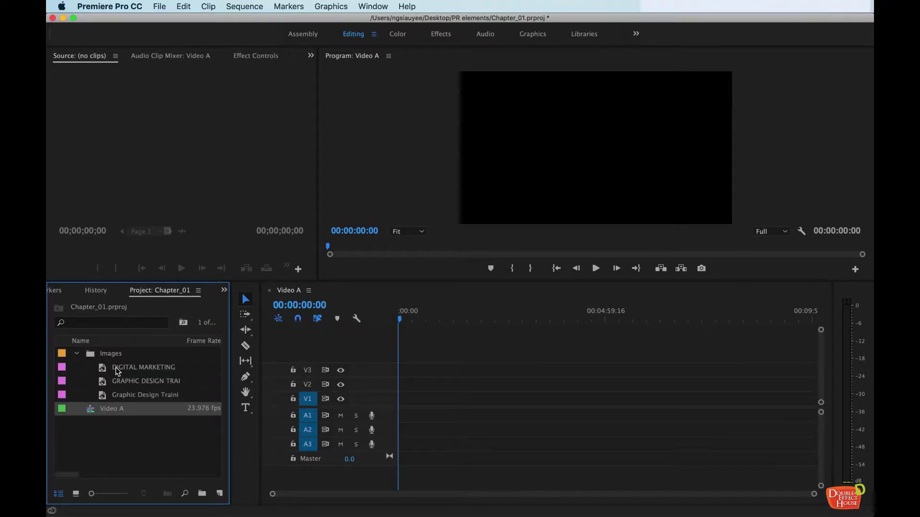
click(140, 369)
drag(141, 369, 402, 401)
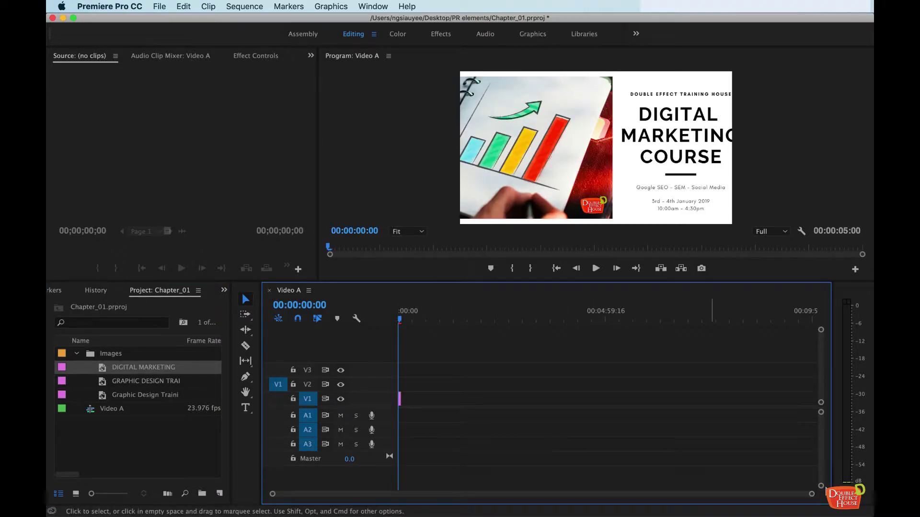
drag(810, 496, 490, 498)
mouse_move(473, 402)
mouse_down()
mouse_move(750, 399)
mouse_move(474, 400)
mouse_up()
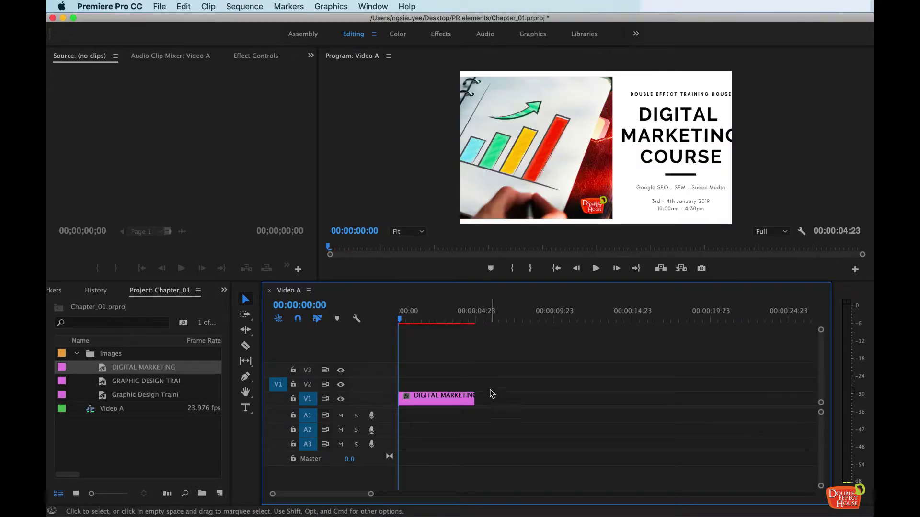
Step: Place the two graphic design images one after another behind the first clip, on tracks V2 and V3, and return the playhead to the start
drag(399, 319, 477, 328)
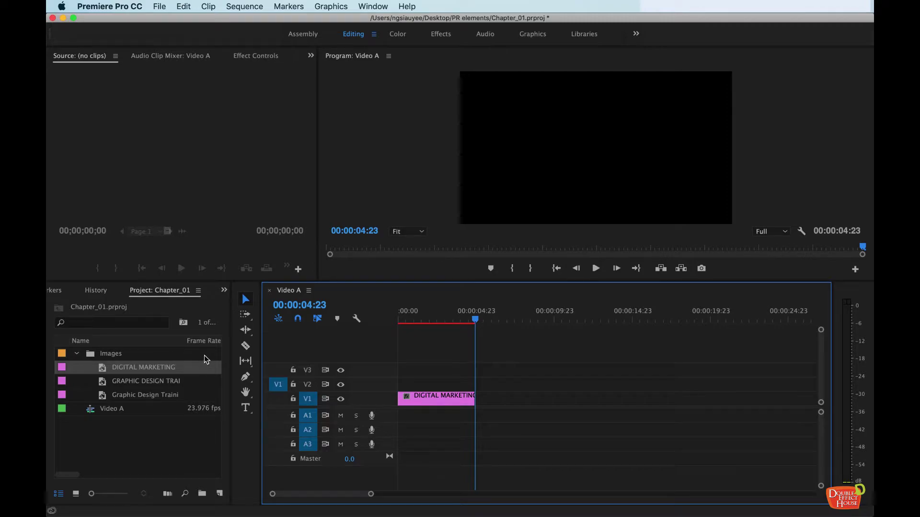
click(473, 320)
drag(146, 383, 484, 391)
drag(136, 397, 555, 371)
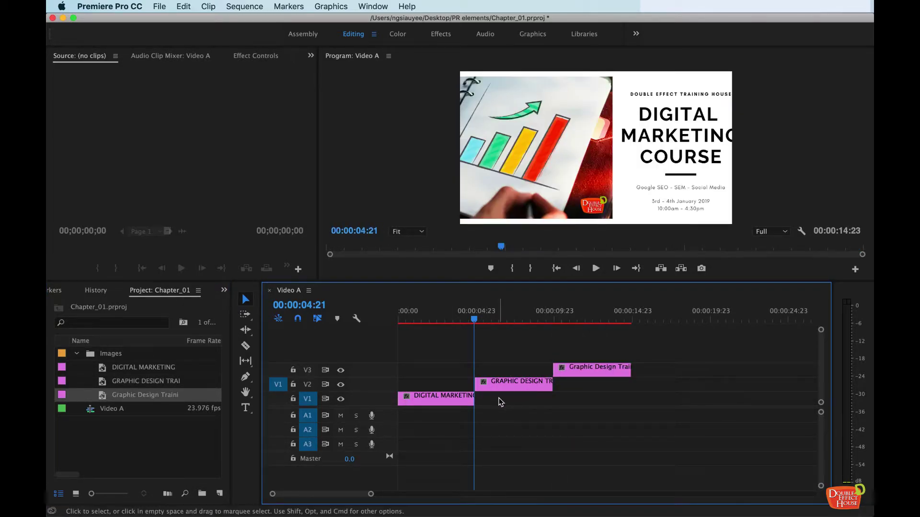
drag(482, 318, 359, 318)
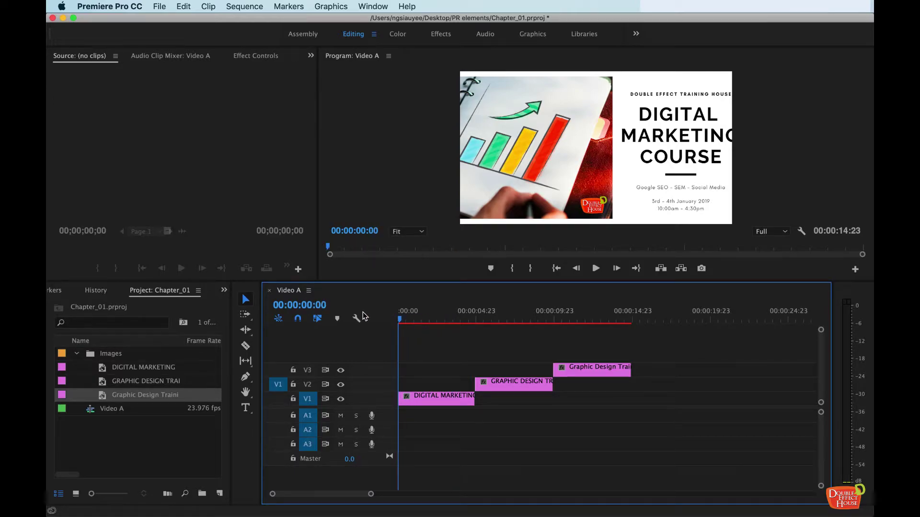
click(495, 383)
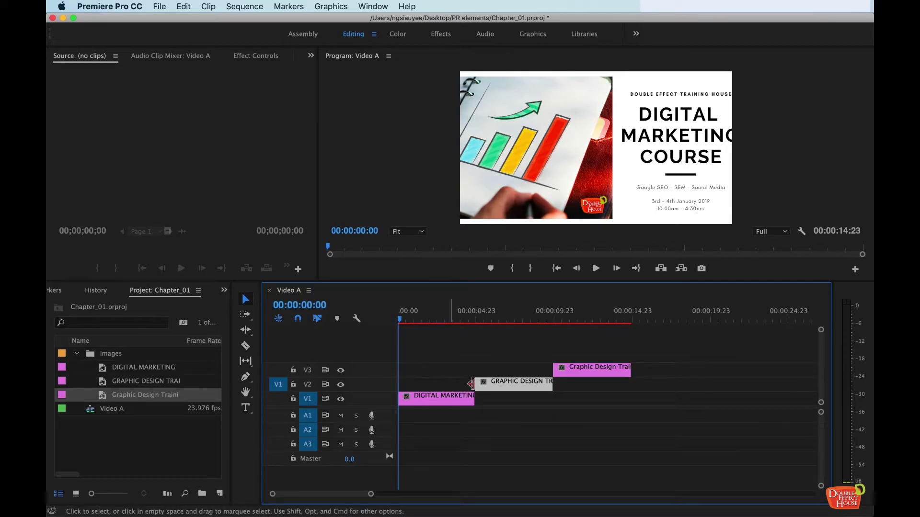
click(524, 388)
click(525, 386)
click(585, 372)
Step: Shorten the three image clips to about 2 to 3 seconds each and close the gaps so the sequence ends at 00:00:07:00
click(436, 399)
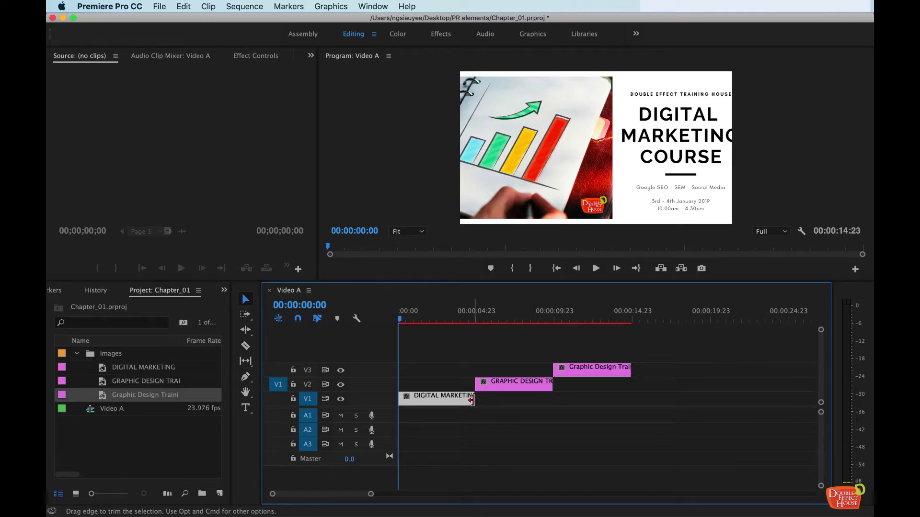
drag(472, 400, 426, 398)
mouse_move(401, 320)
mouse_down()
mouse_move(427, 320)
mouse_move(399, 320)
mouse_up()
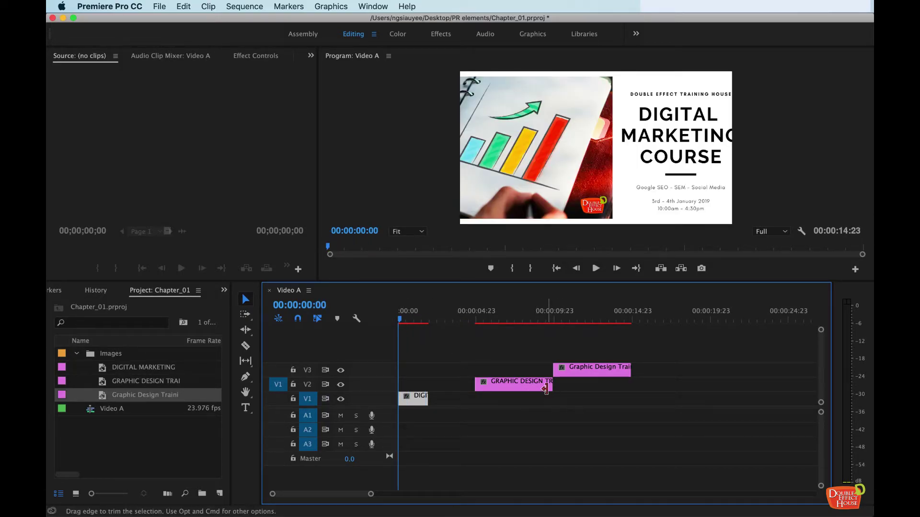
drag(547, 385, 484, 387)
drag(630, 369, 596, 369)
drag(503, 369, 504, 369)
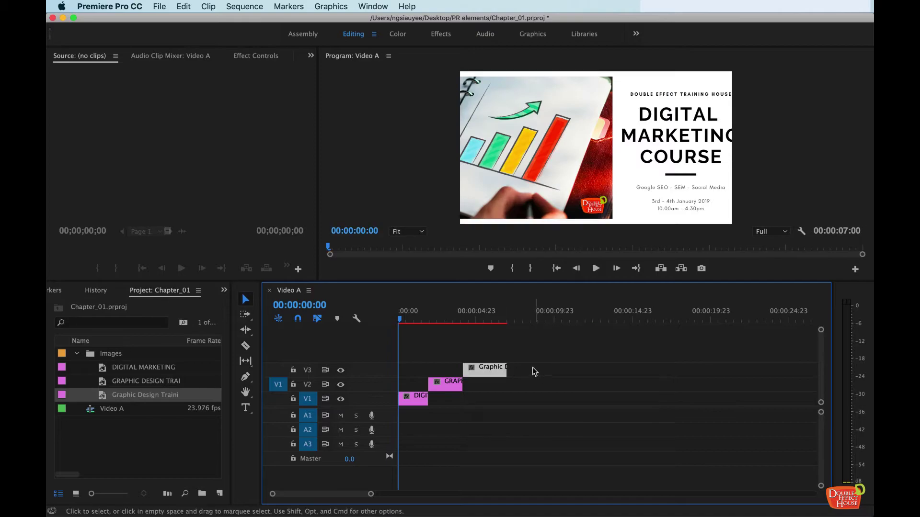
Step: Play the Video A sequence from the start to preview the three images, and return the playhead to 00:00:00:00
drag(372, 496, 326, 496)
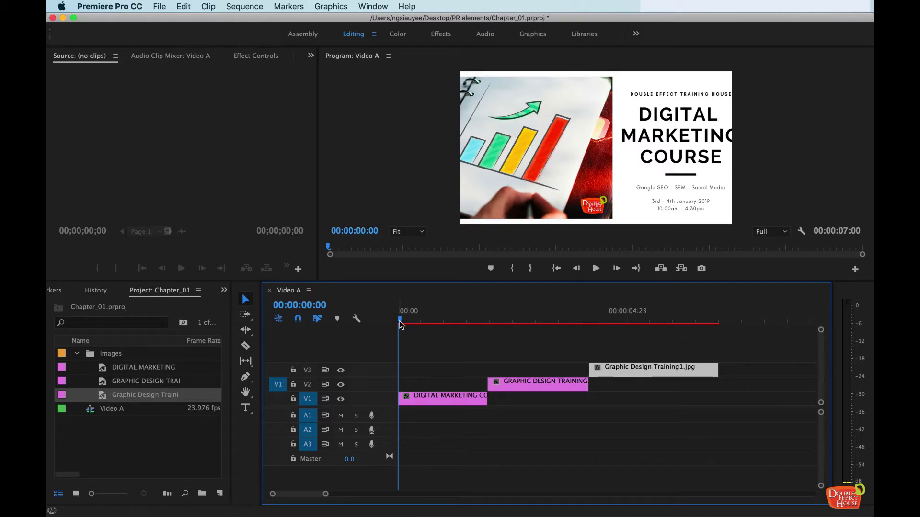
drag(403, 325, 403, 350)
click(596, 269)
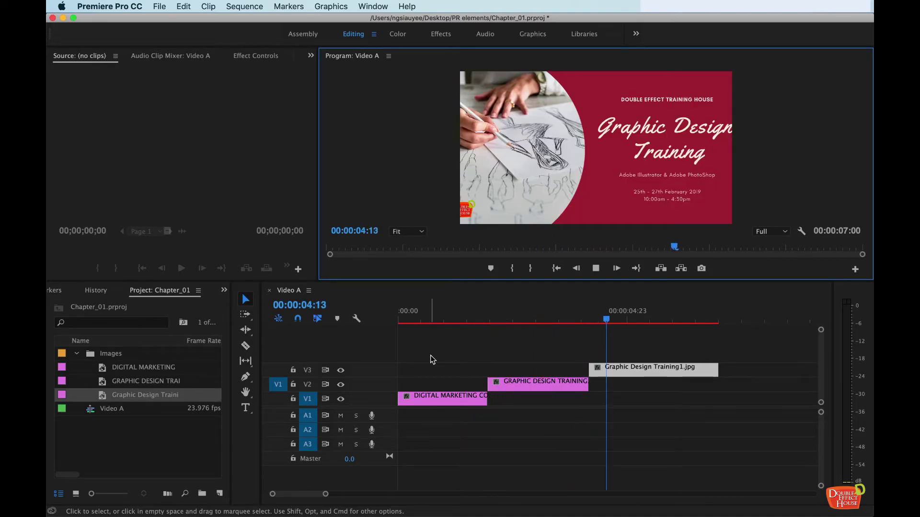
key(space)
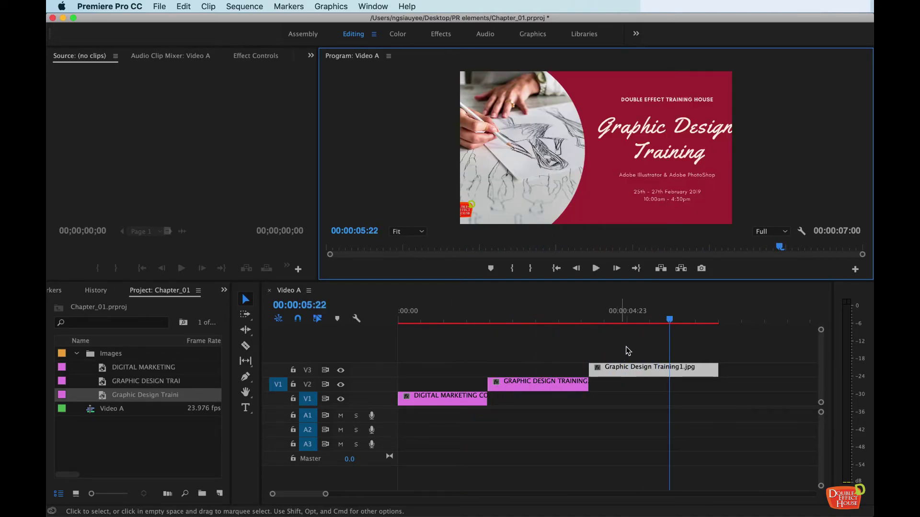
drag(670, 319, 397, 322)
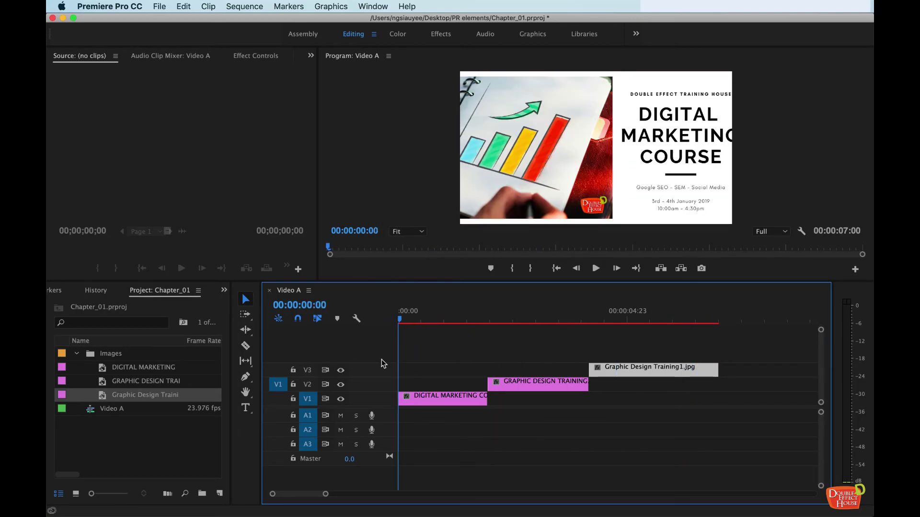